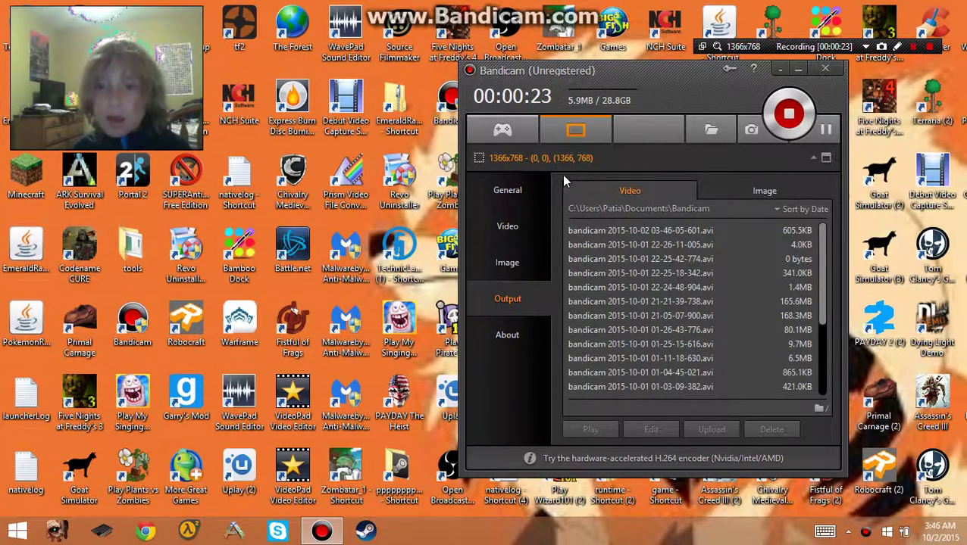
Step: In Bandicam's Sound settings, set Microphone as primary and Speakers as secondary device, then confirm
left_click(509, 227)
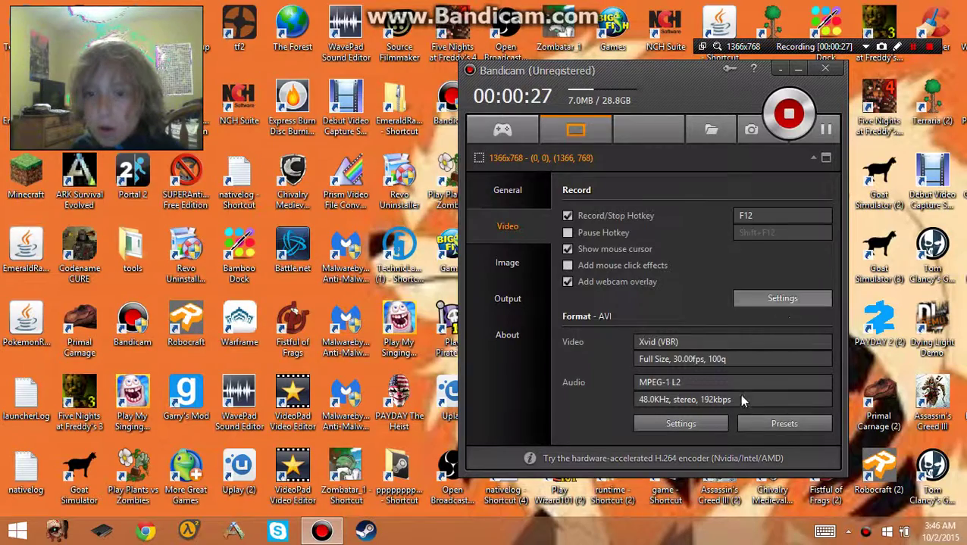
left_click(782, 298)
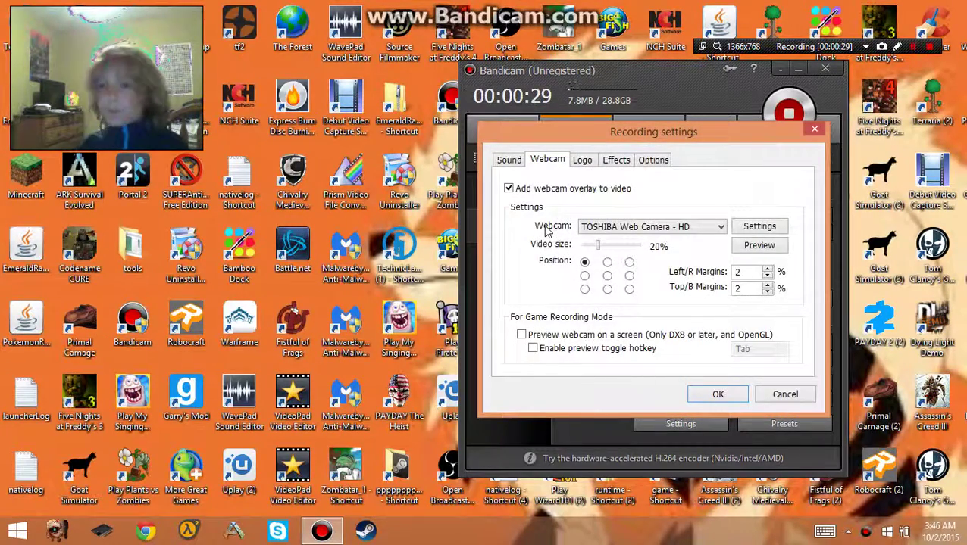
left_click(515, 161)
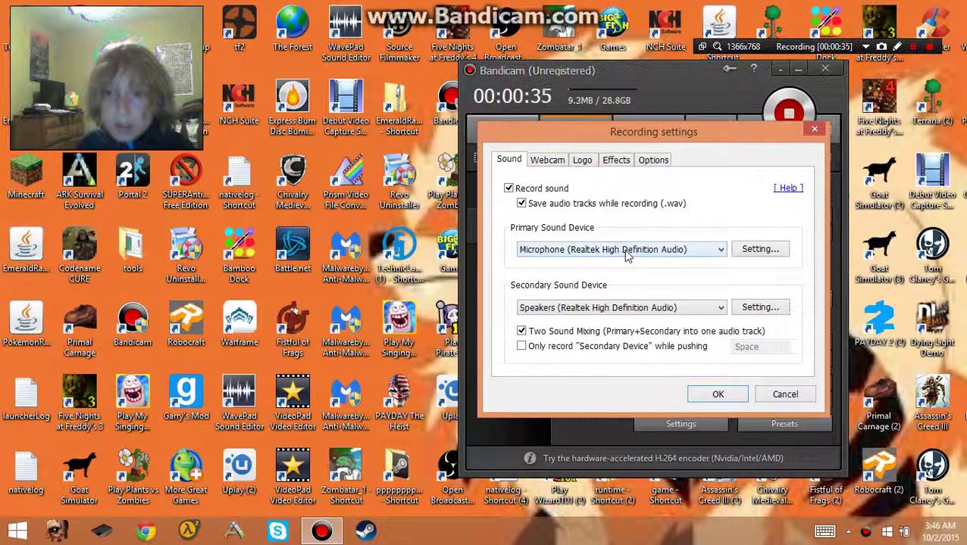
left_click(688, 252)
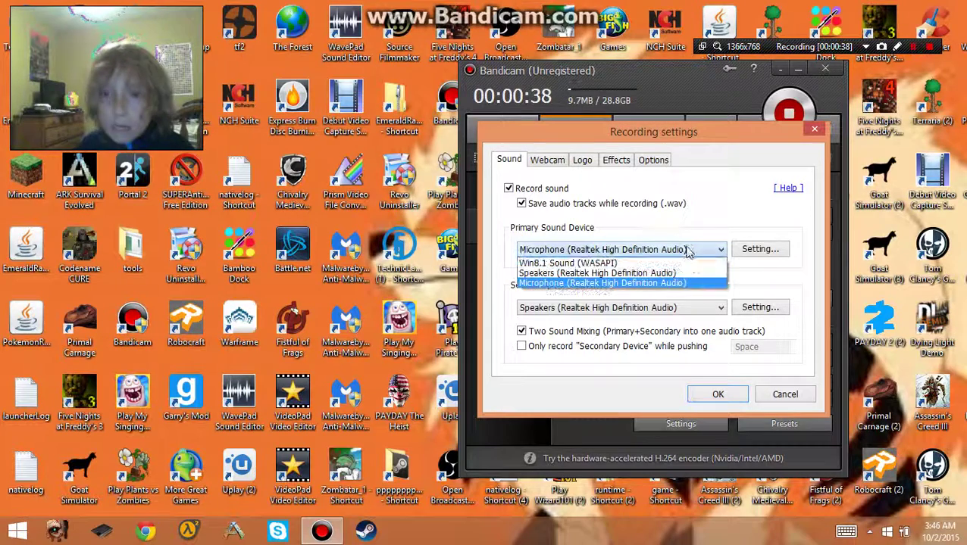
left_click(595, 283)
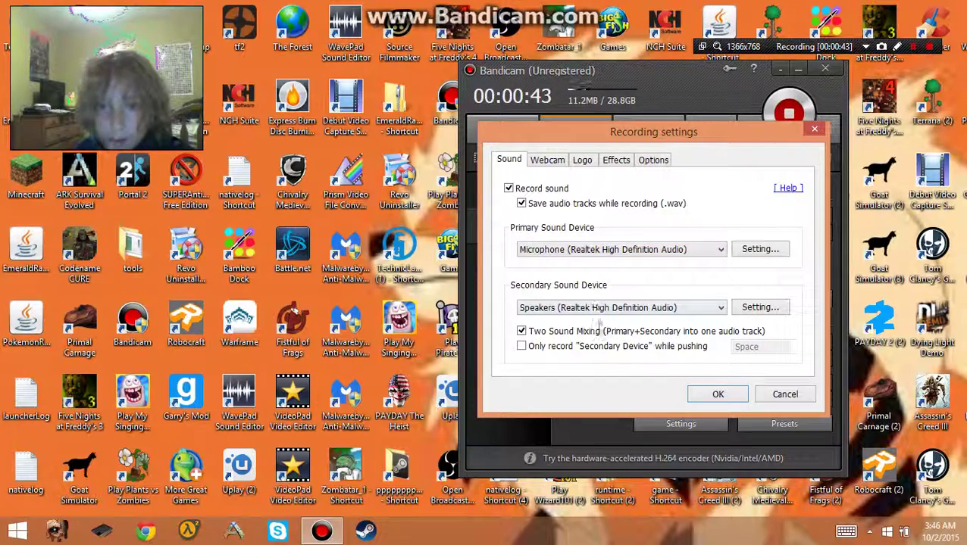
left_click(606, 309)
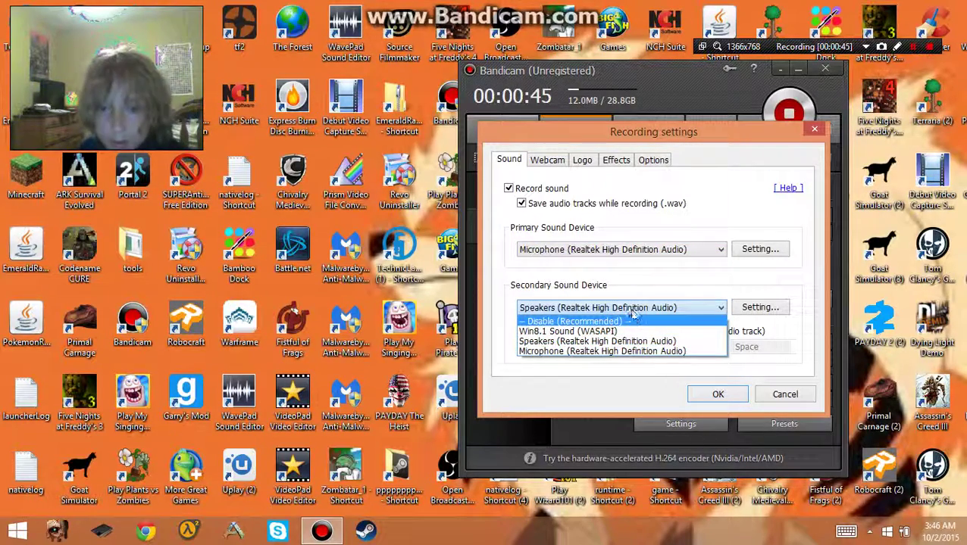
left_click(640, 312)
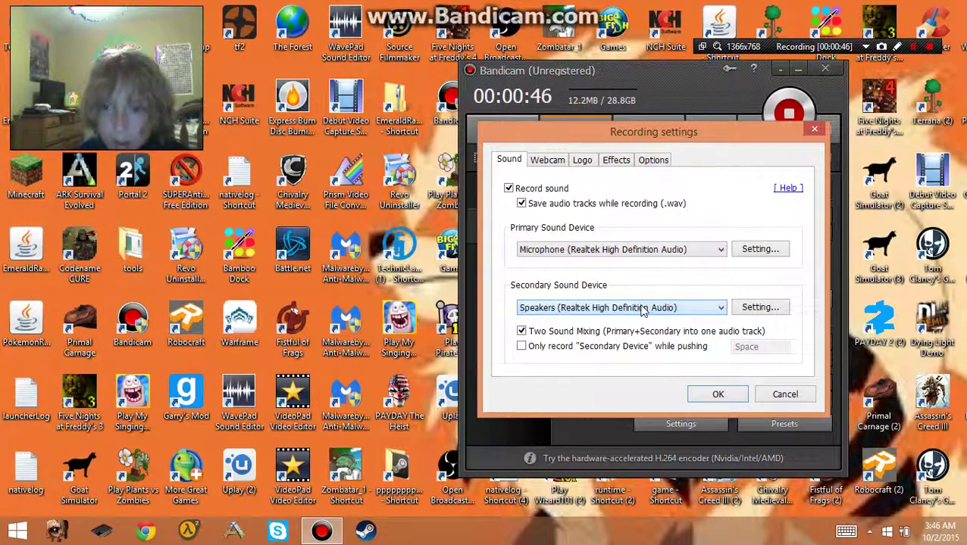
left_click(716, 394)
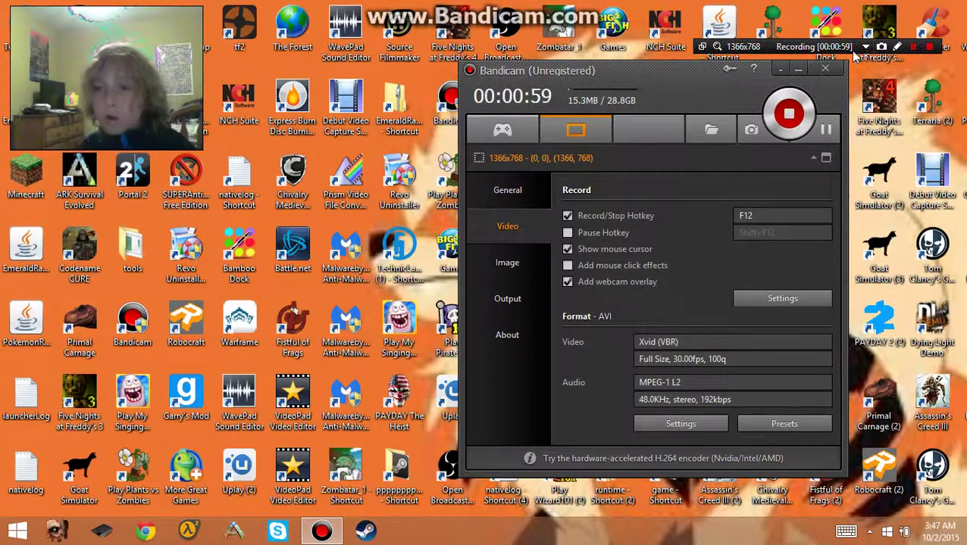
mouse_move(856, 52)
left_mouse_down()
mouse_move(697, 60)
mouse_move(402, 234)
mouse_move(636, 234)
mouse_move(701, 161)
mouse_move(854, 71)
mouse_move(854, 48)
left_mouse_up()
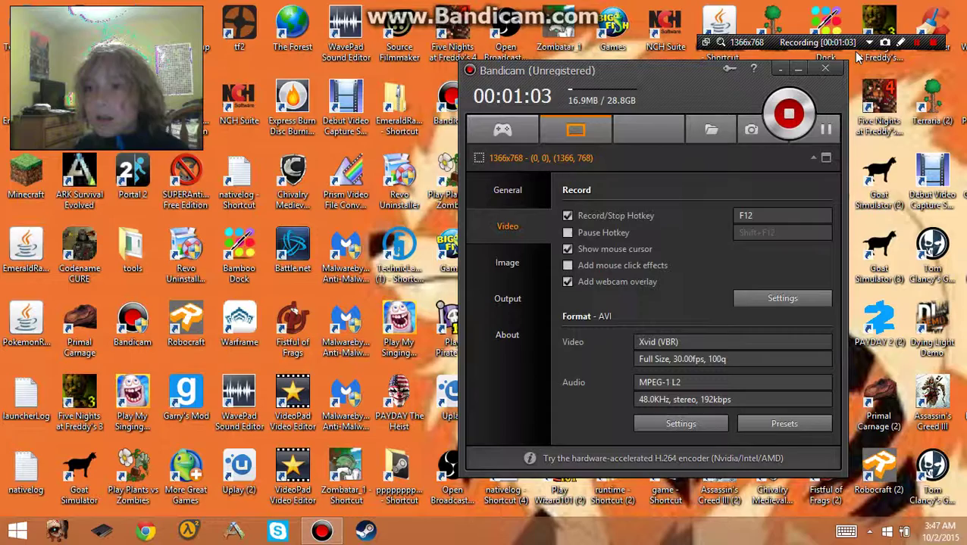
left_click(936, 42)
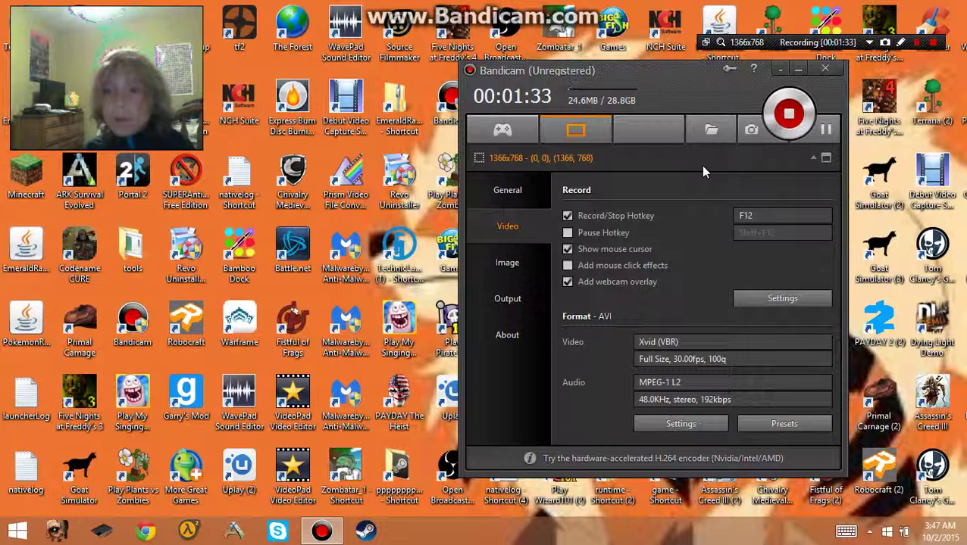
Step: Open the Bandicam recordings folder in Explorer, shift it right, and return to YouTube's upload page
left_click(711, 130)
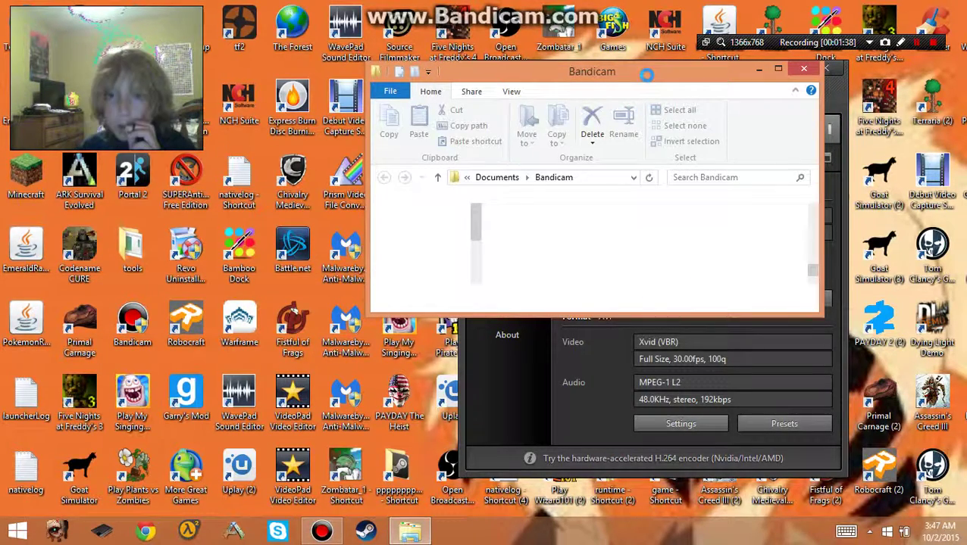
mouse_move(645, 76)
left_mouse_down()
mouse_move(728, 80)
mouse_move(727, 68)
left_mouse_up()
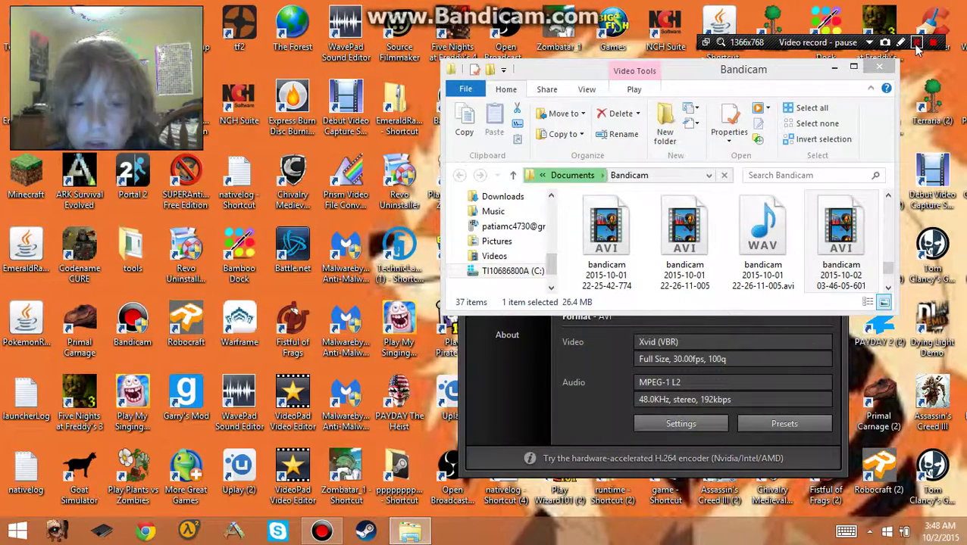
left_click(917, 47)
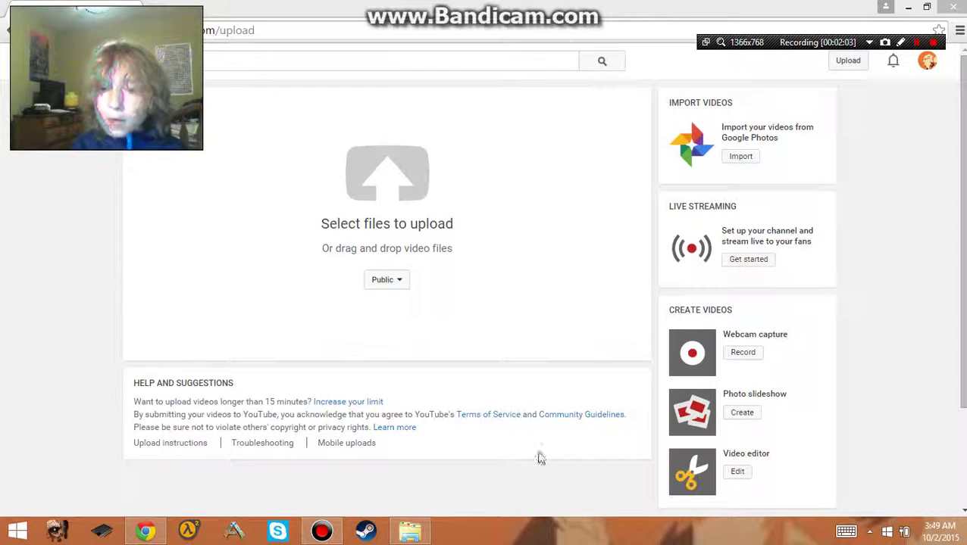
Step: Restore the recordings folder beside YouTube's upload page and scroll through the saved files
left_click(409, 531)
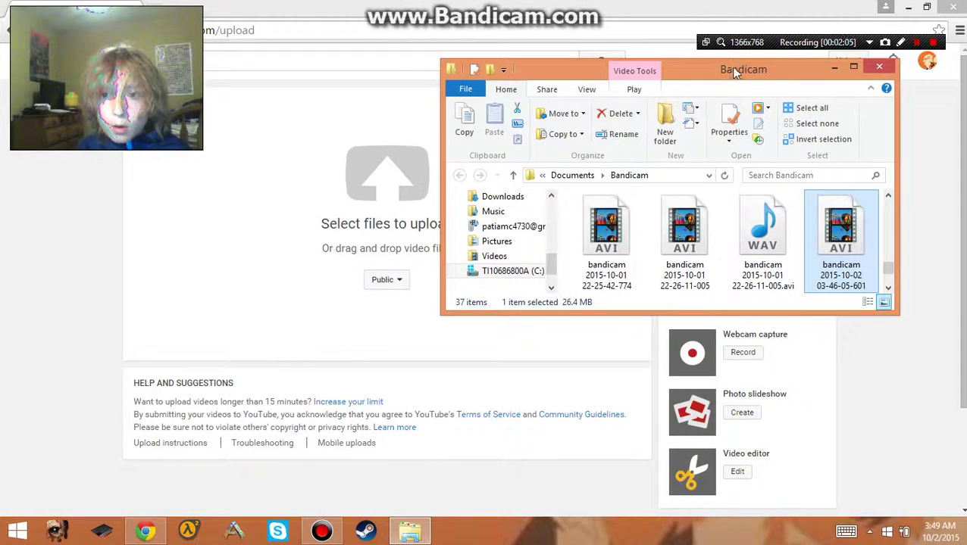
mouse_move(734, 71)
left_mouse_down()
mouse_move(787, 76)
mouse_move(791, 102)
left_mouse_up()
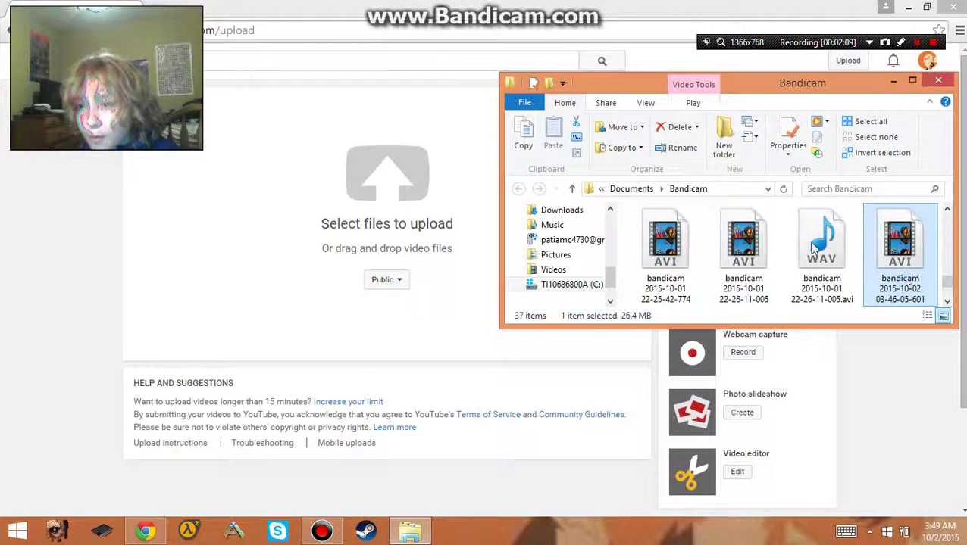
scroll(811, 265, "down", 2)
scroll(801, 266, "up", 3)
scroll(811, 264, "down", 1)
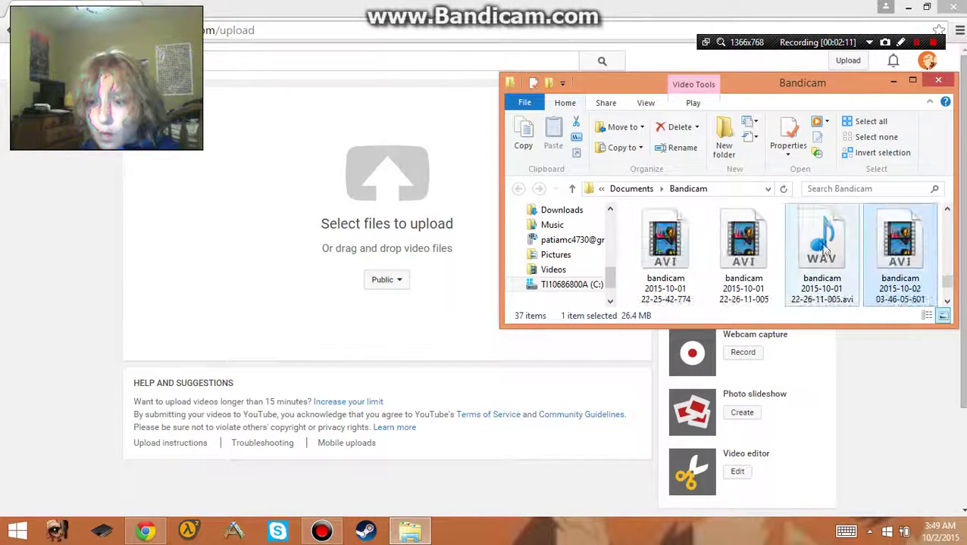
scroll(818, 263, "up", 2)
scroll(827, 261, "up", 3)
scroll(827, 261, "down", 1)
scroll(829, 262, "down", 1)
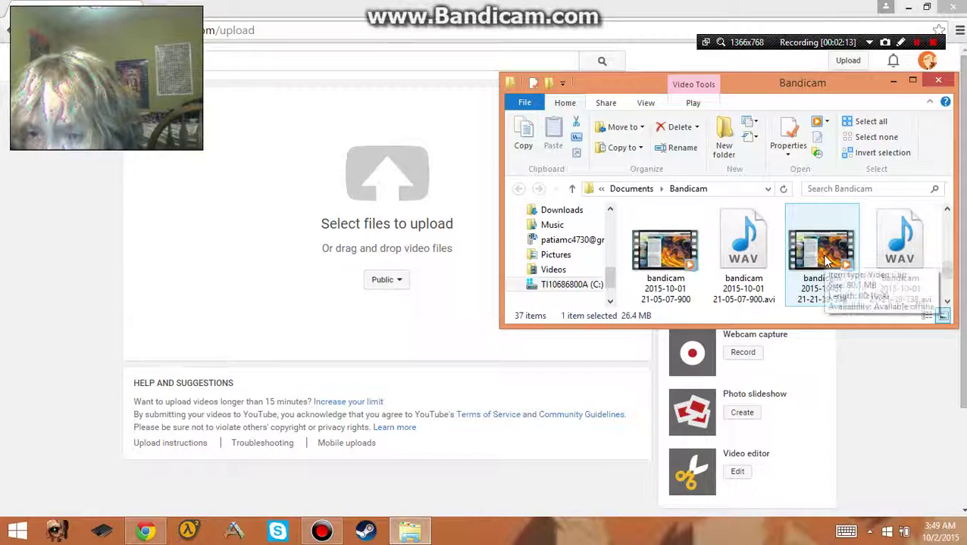
scroll(833, 263, "down", 1)
scroll(837, 267, "down", 1)
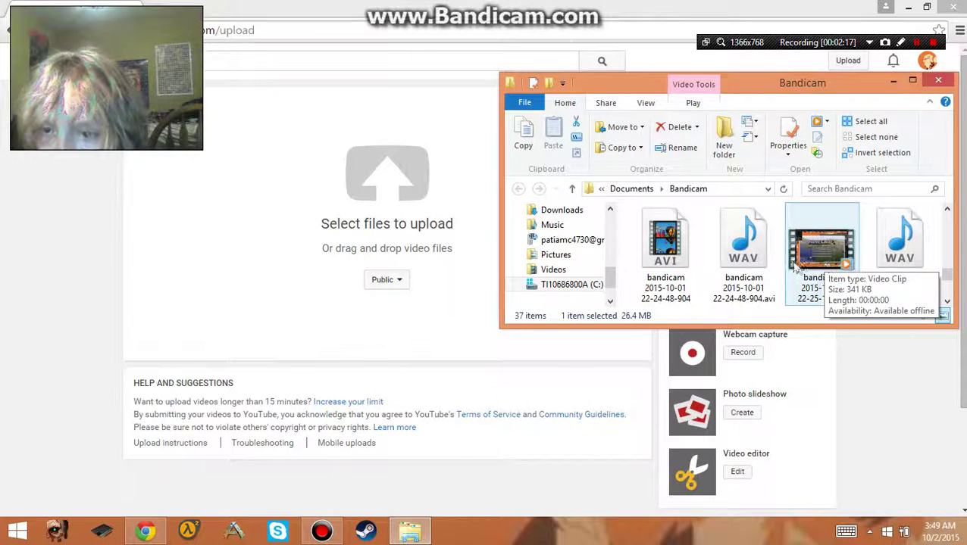
scroll(871, 288, "up", 1)
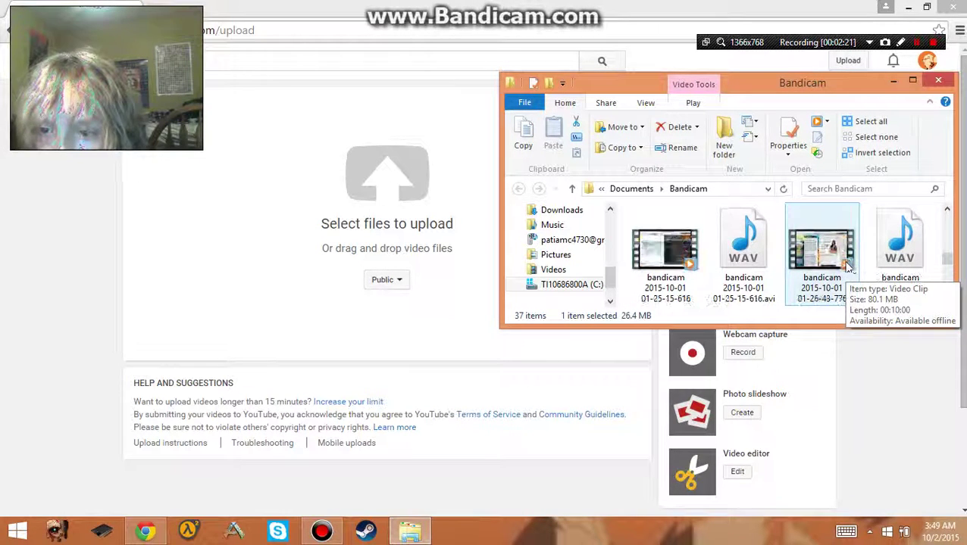
scroll(849, 267, "up", 1)
left_click(841, 262)
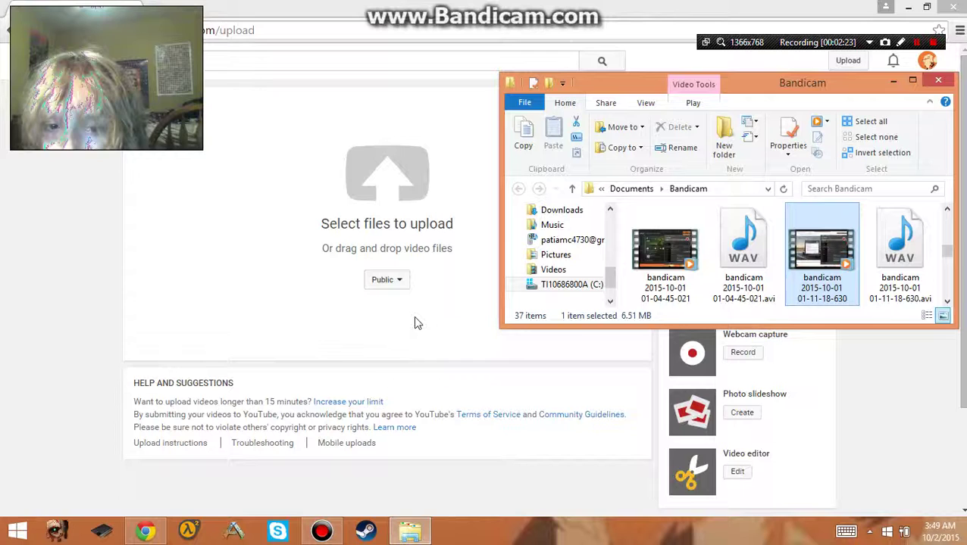
mouse_move(822, 254)
left_mouse_down()
mouse_move(466, 360)
mouse_move(486, 290)
left_mouse_up()
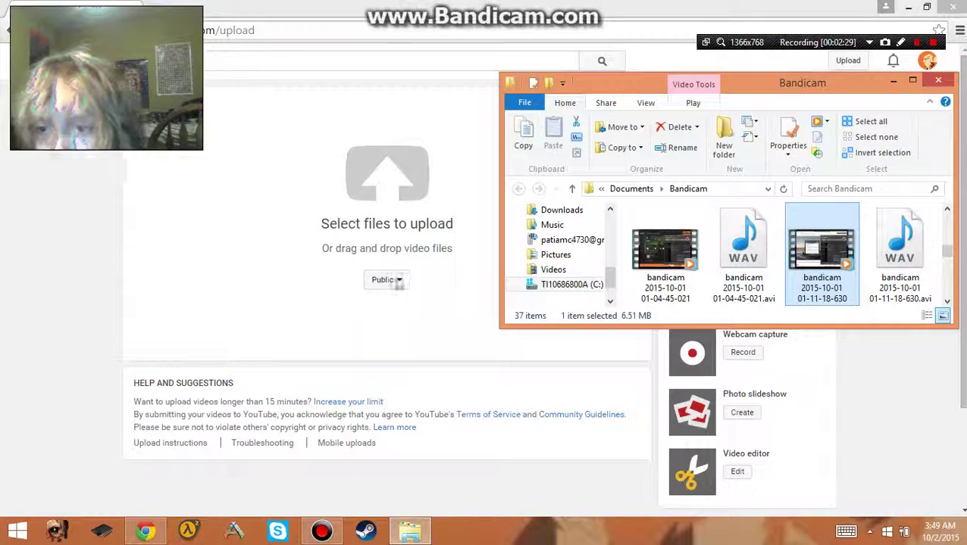
mouse_move(486, 290)
left_mouse_down()
mouse_move(422, 262)
mouse_move(382, 270)
left_mouse_up()
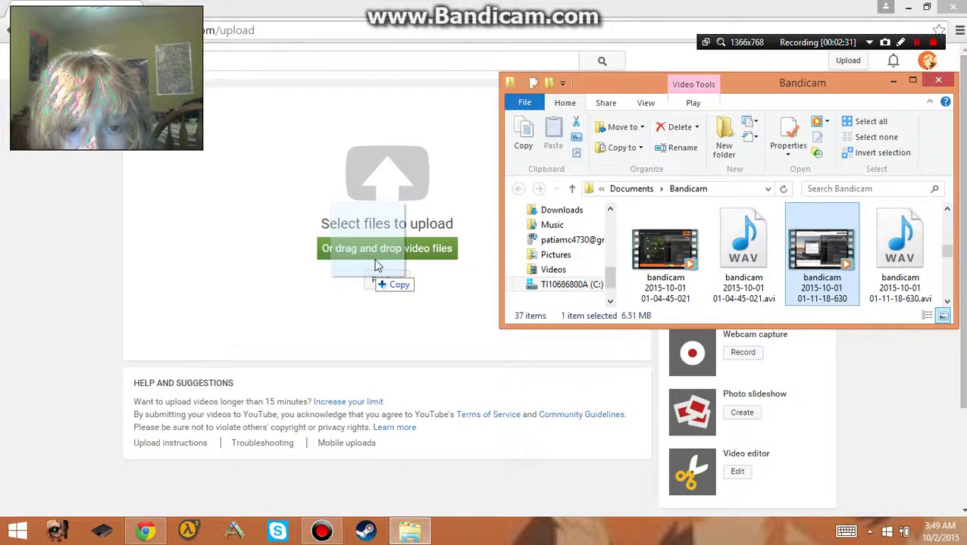
left_click_drag(383, 270, 847, 273)
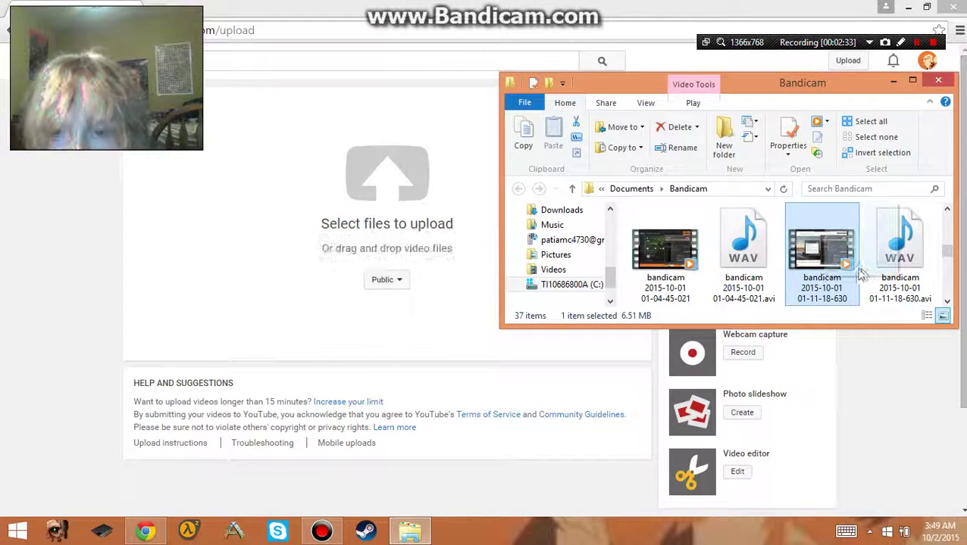